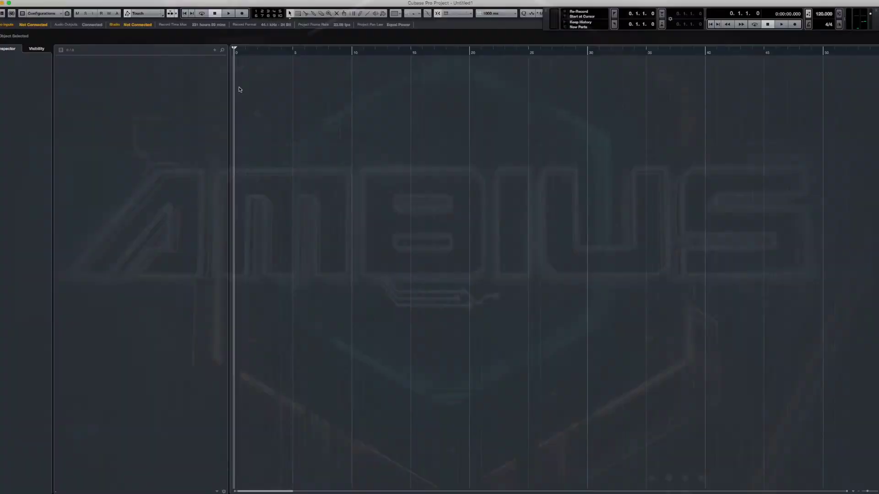
# - Set up a new instrument track with Kontakt 5 as its instrument
pyautogui.rightClick(193, 68)
pyautogui.click(214, 81)
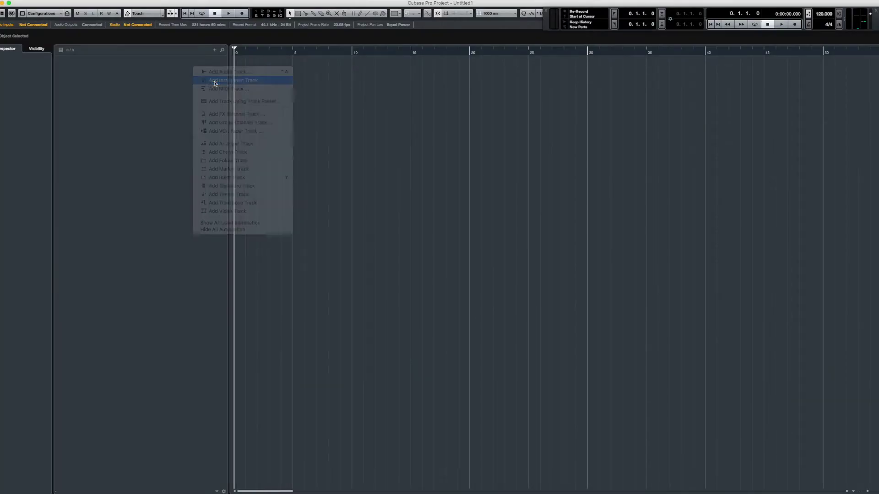
pyautogui.click(422, 132)
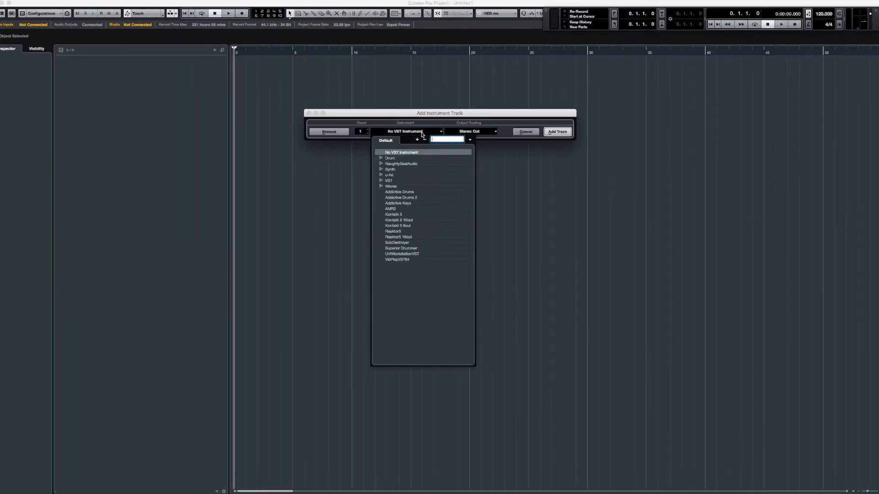
pyautogui.click(403, 215)
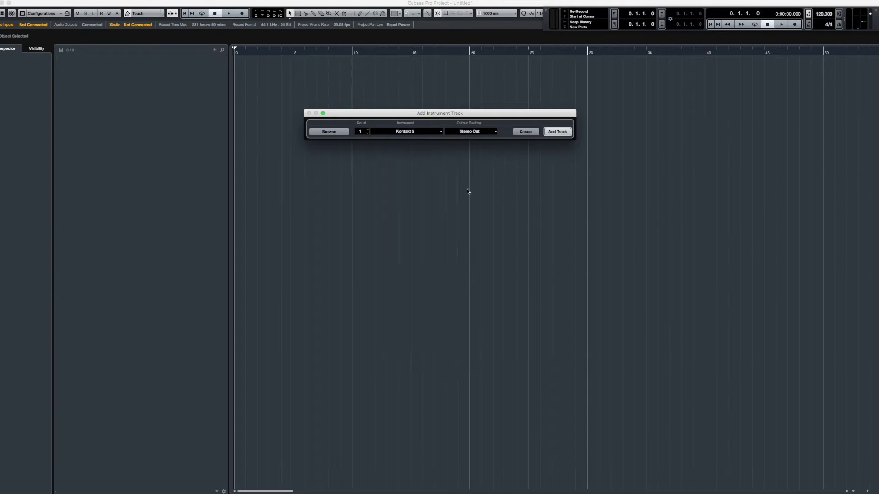
# - Create the Kontakt 5 track and rename it from 'Kontakt 5 01' to 'Ambius Prime'
pyautogui.click(562, 133)
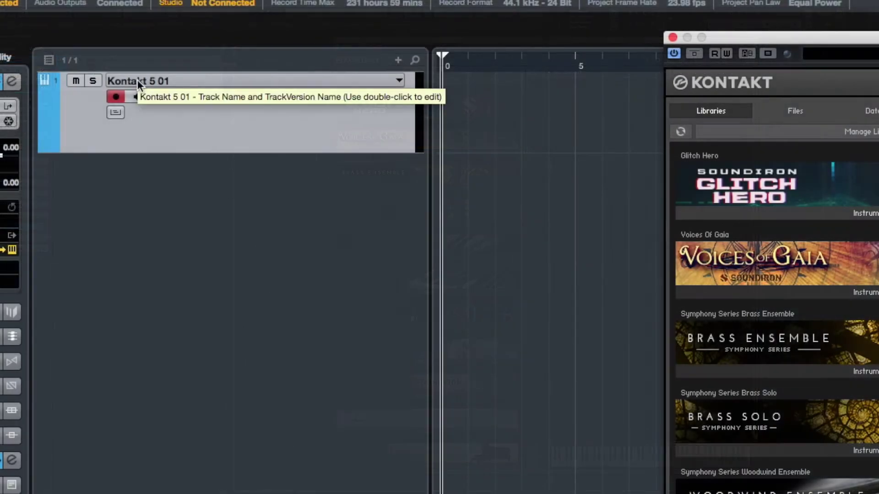
pyautogui.doubleClick(137, 80)
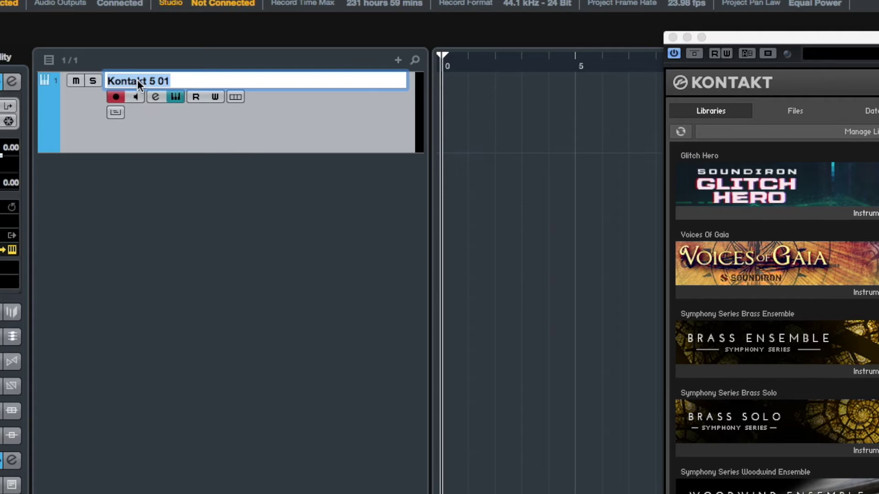
pyautogui.write('Ambius Prime')
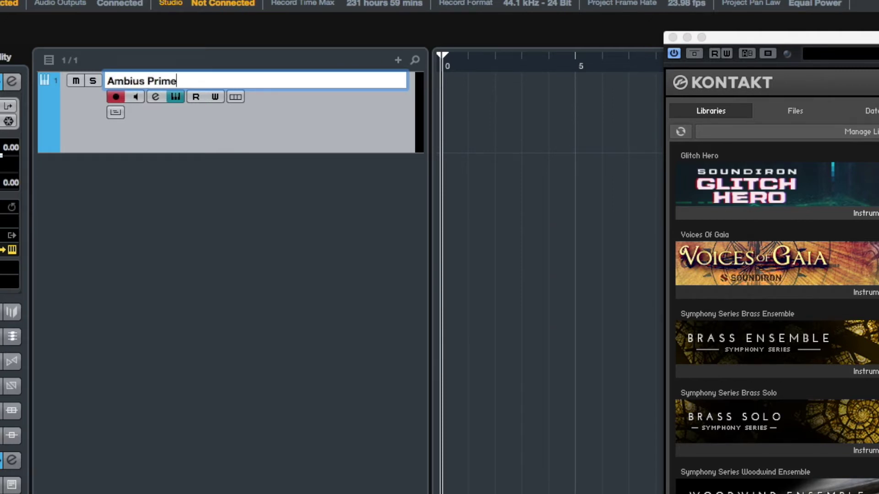
pyautogui.press('Return')
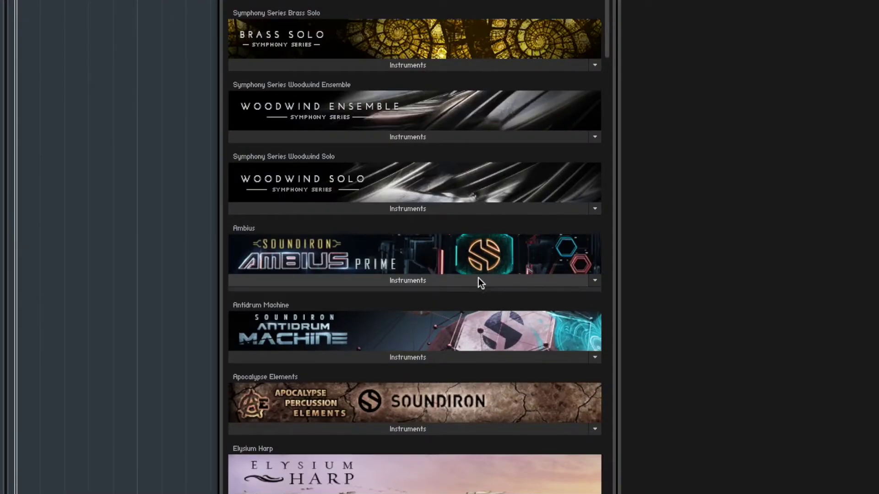
# - Load 'Ambius Prime - 3 - Expanse.nki' from the Ambius Instruments library into Kontakt
pyautogui.click(457, 326)
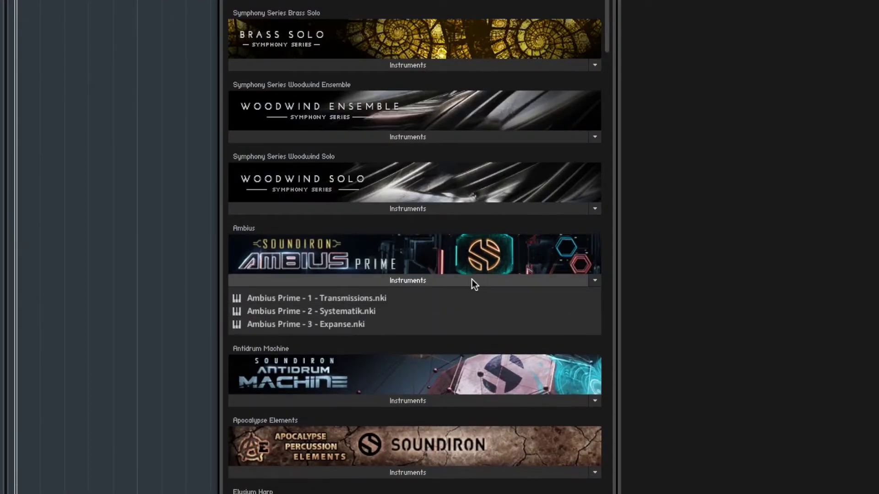
pyautogui.doubleClick(336, 325)
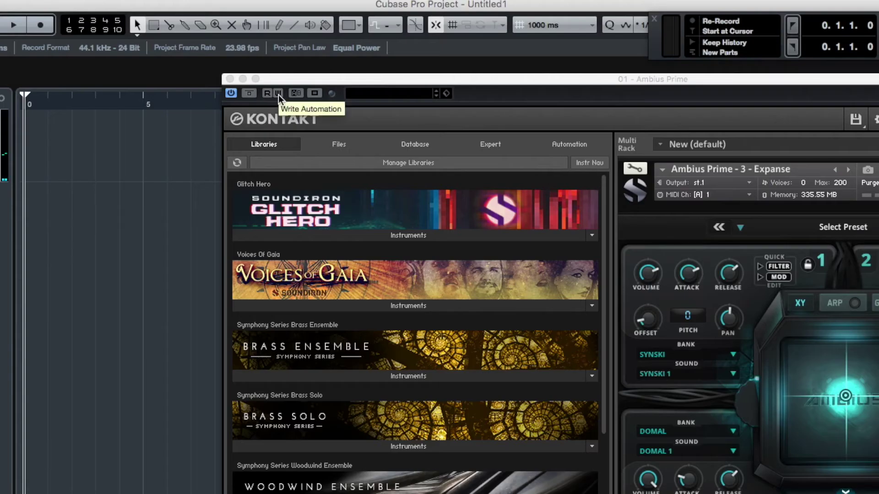
# - Record automation while sweeping the XY pad point around, ending at the top-right corner
pyautogui.click(278, 94)
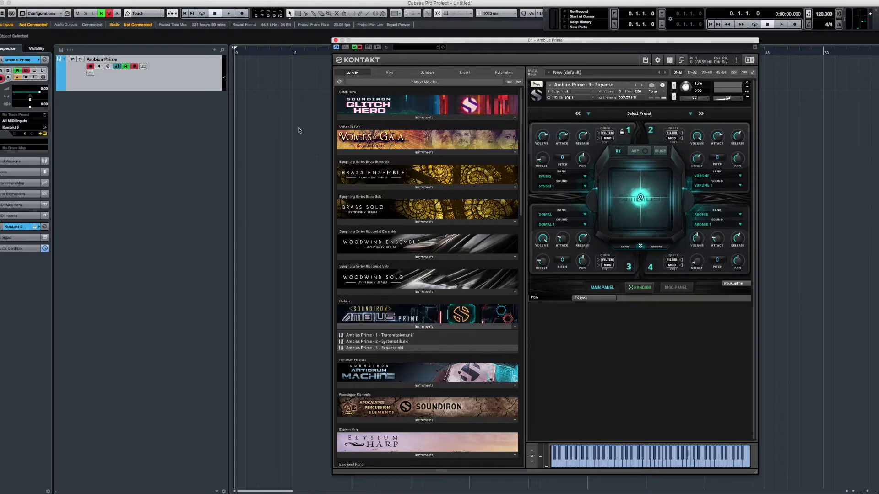
pyautogui.press('KP_Multiply')
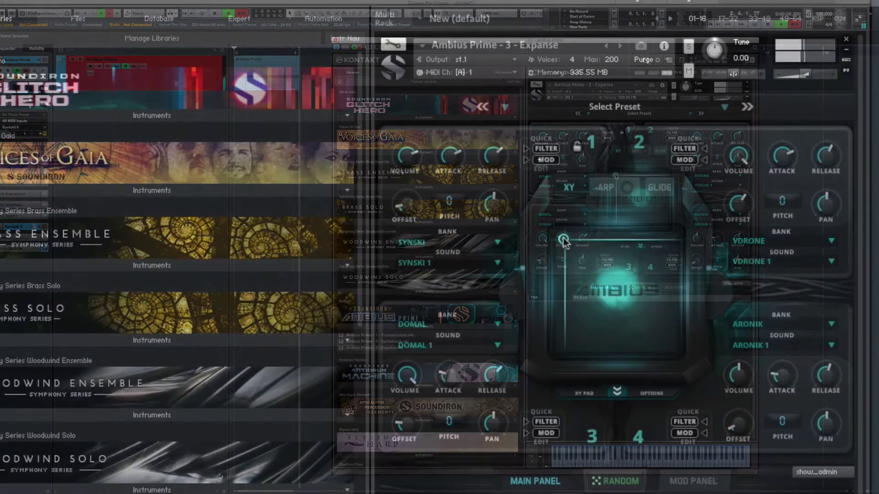
pyautogui.moveTo(563, 238); pyautogui.dragTo(552, 268)
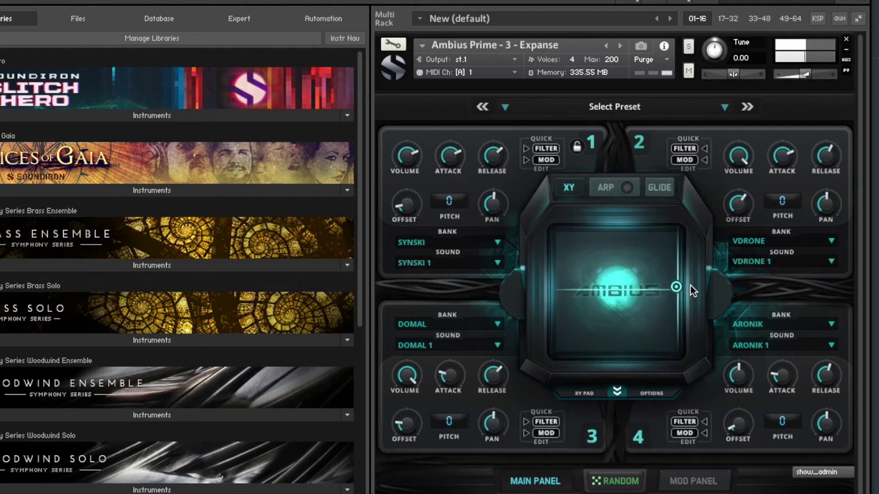
pyautogui.moveTo(686, 249); pyautogui.dragTo(661, 240)
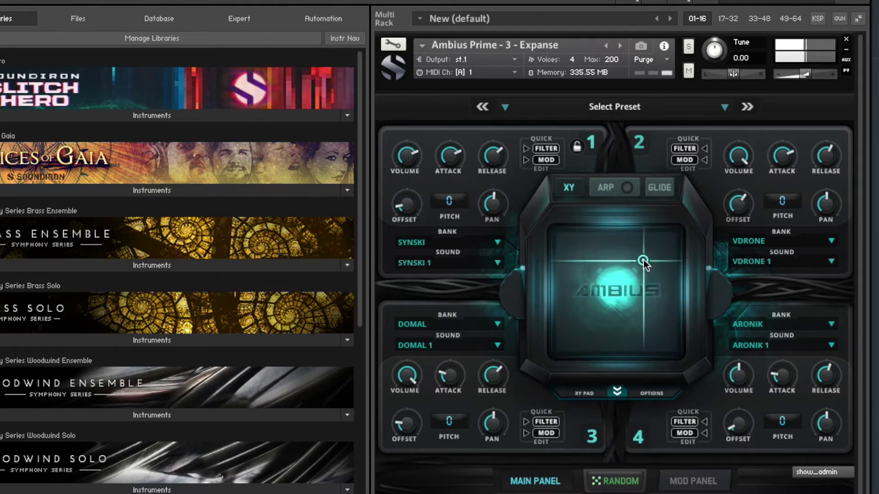
pyautogui.moveTo(644, 260)
pyautogui.mouseDown()
pyautogui.moveTo(589, 262)
pyautogui.moveTo(554, 241)
pyautogui.mouseUp()
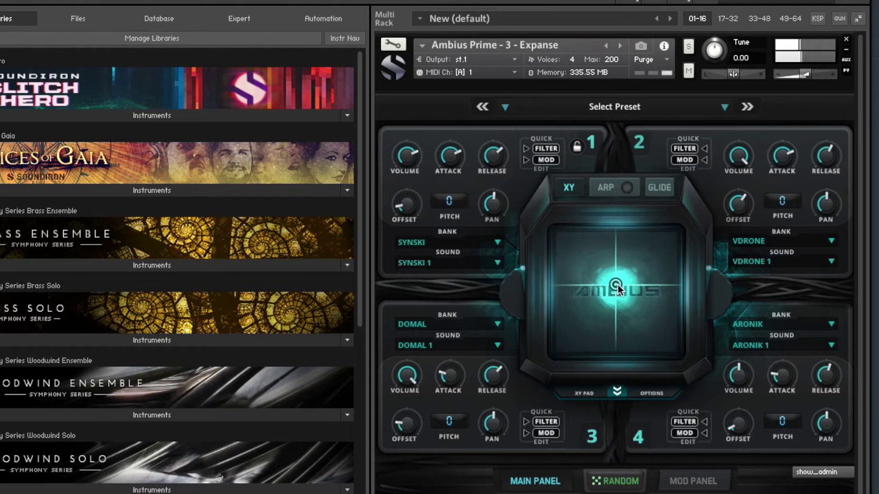
pyautogui.moveTo(617, 288); pyautogui.dragTo(637, 280)
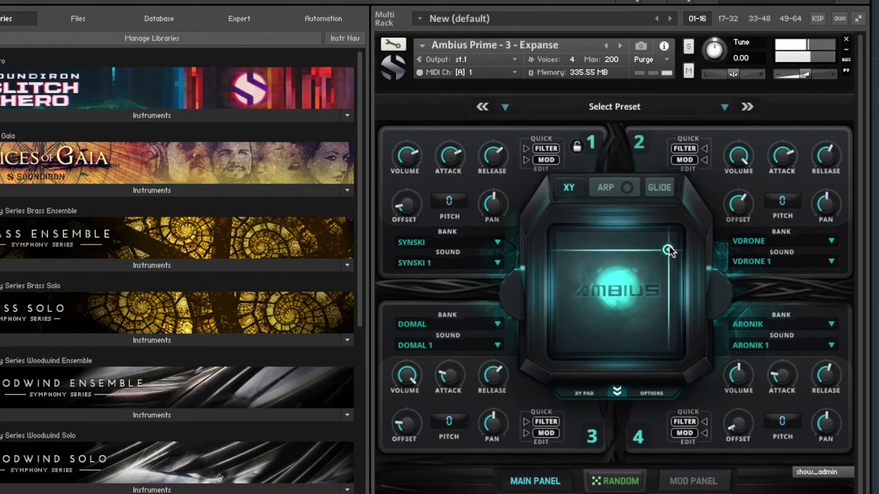
pyautogui.moveTo(675, 235); pyautogui.dragTo(676, 230)
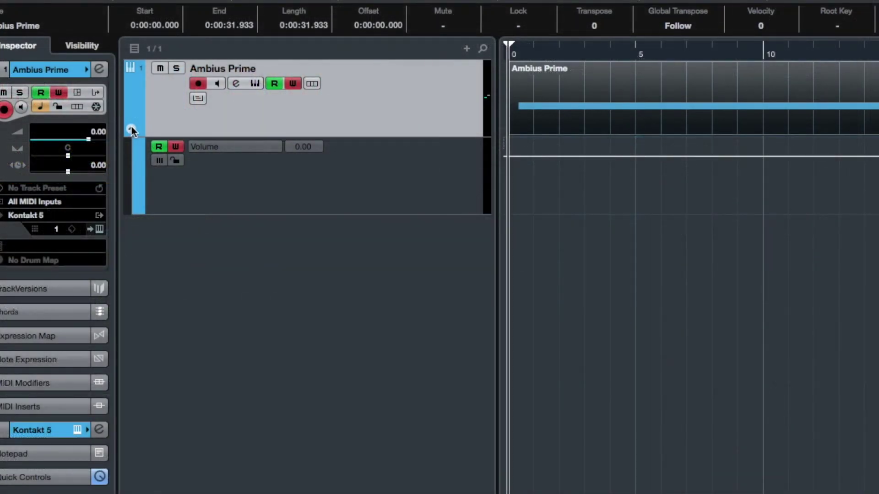
# - Show Pad X in the first automation lane and add a second lane for Pad Y
pyautogui.click(229, 147)
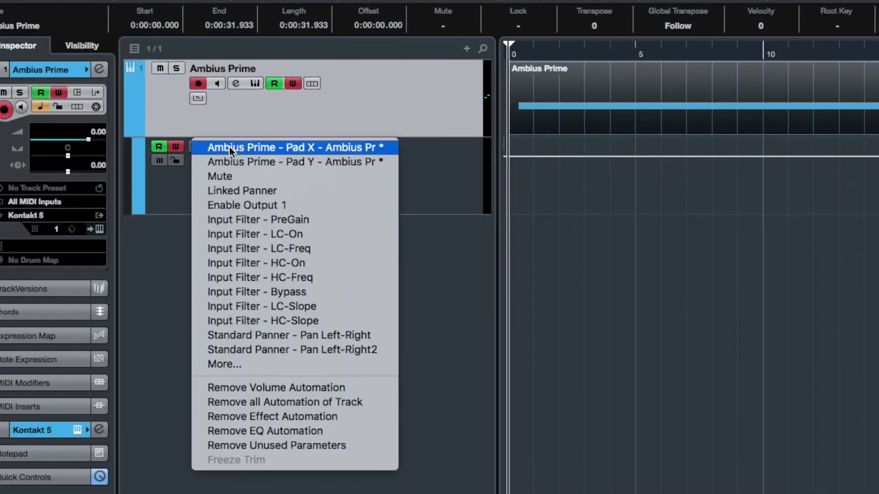
pyautogui.click(287, 147)
pyautogui.click(138, 209)
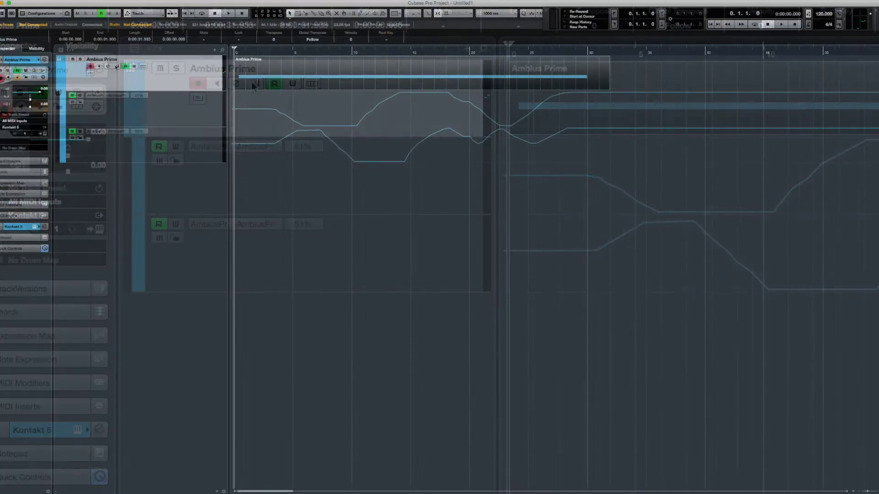
# - Reopen Kontakt, move its window to the lower right, and refocus the project window
pyautogui.click(129, 72)
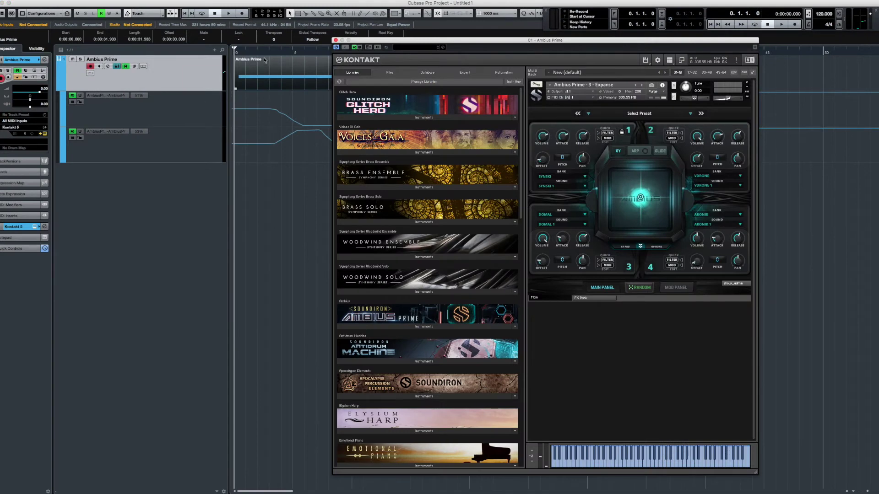
pyautogui.moveTo(365, 40); pyautogui.dragTo(481, 167)
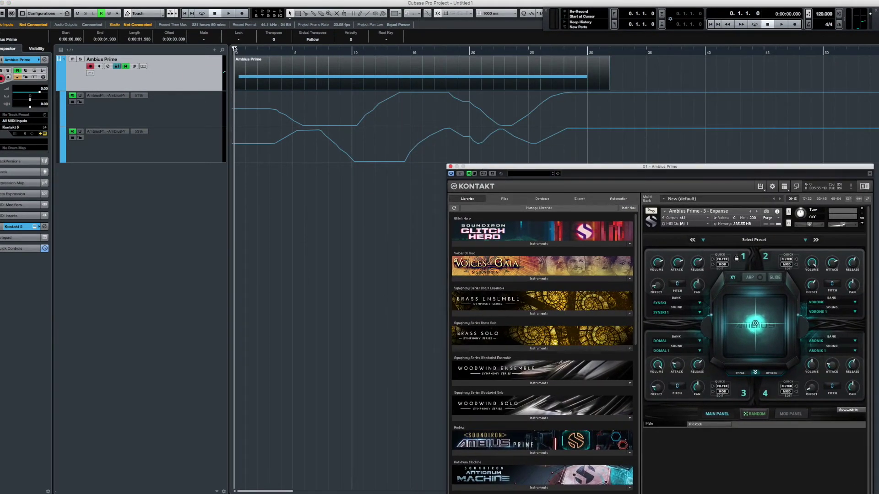
pyautogui.click(223, 51)
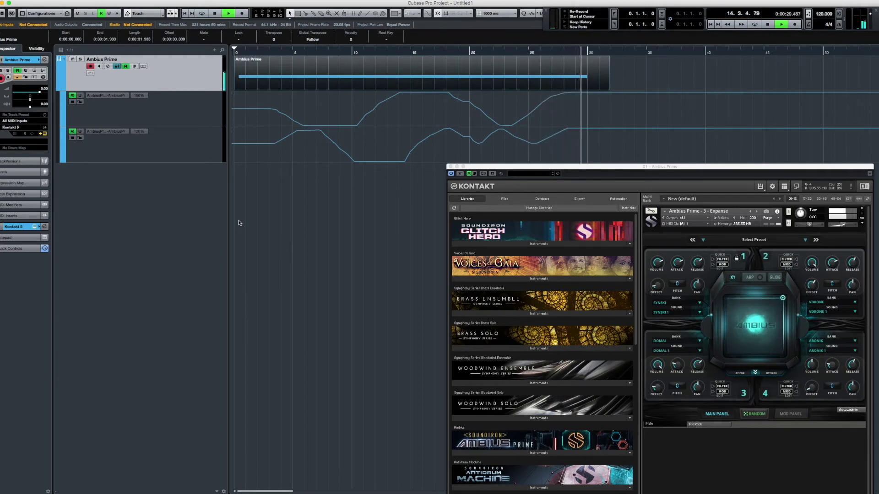
# - Stop playback and redraw smoother curves in the lower Pad Y and upper Pad X lanes
pyautogui.press('space')
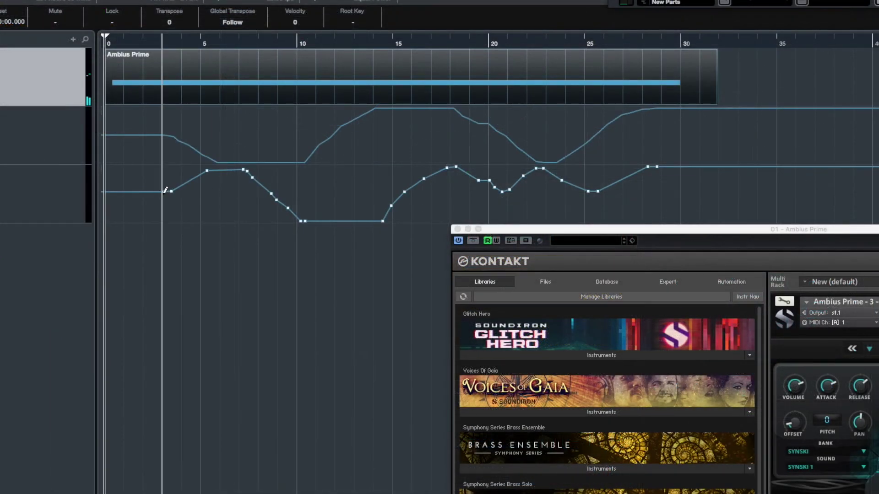
pyautogui.moveTo(164, 192); pyautogui.dragTo(268, 181)
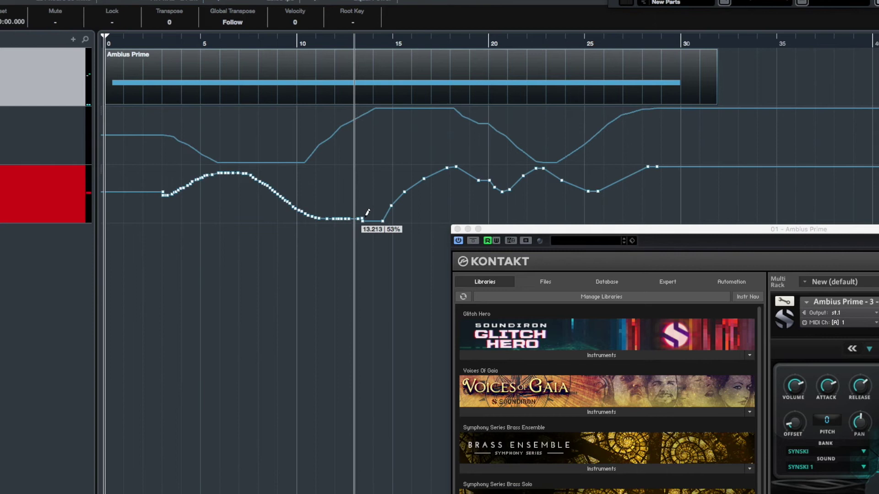
pyautogui.moveTo(268, 180)
pyautogui.mouseDown()
pyautogui.moveTo(480, 172)
pyautogui.moveTo(516, 185)
pyautogui.moveTo(547, 169)
pyautogui.moveTo(604, 188)
pyautogui.moveTo(656, 167)
pyautogui.mouseUp()
pyautogui.moveTo(130, 137)
pyautogui.mouseDown()
pyautogui.moveTo(455, 110)
pyautogui.moveTo(626, 114)
pyautogui.mouseUp()
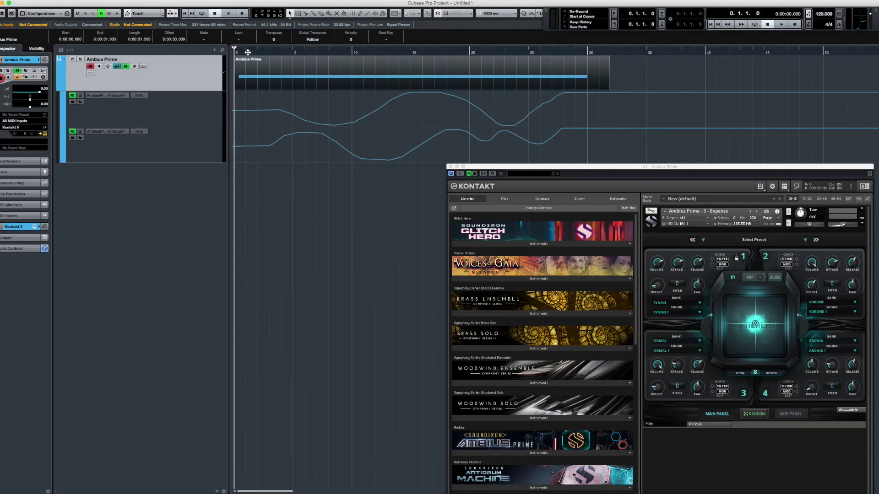
pyautogui.press('space')
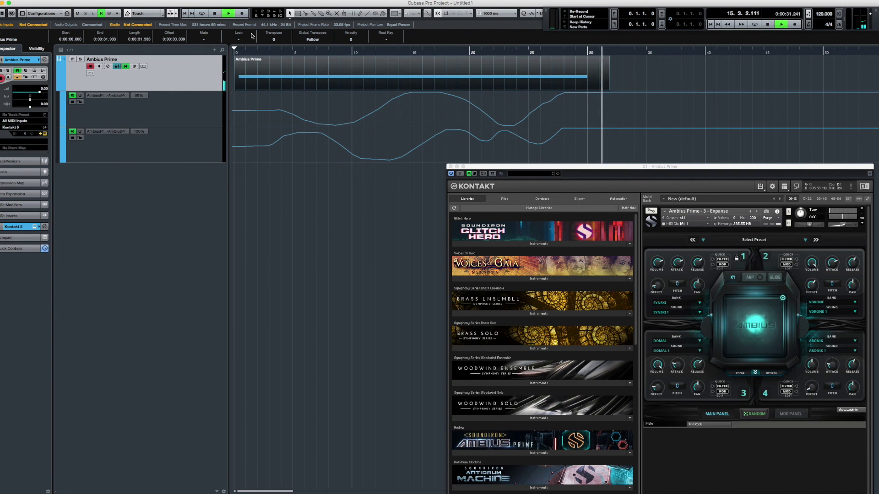
pyautogui.press('space')
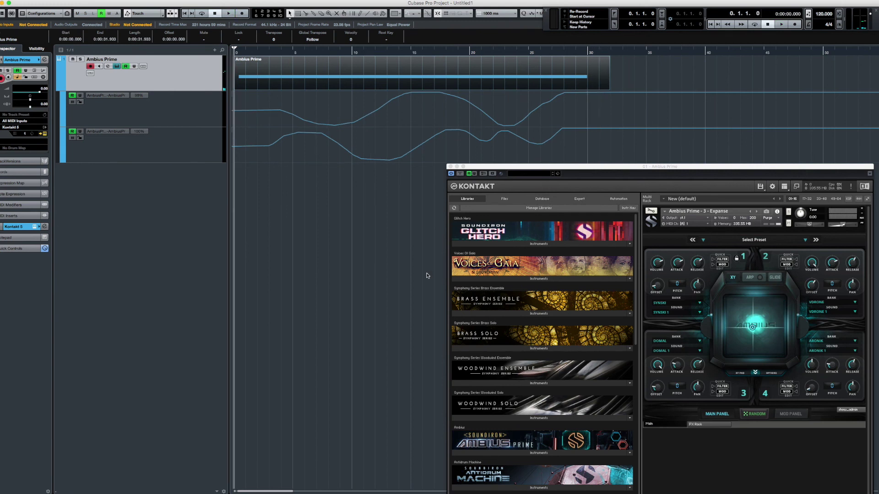